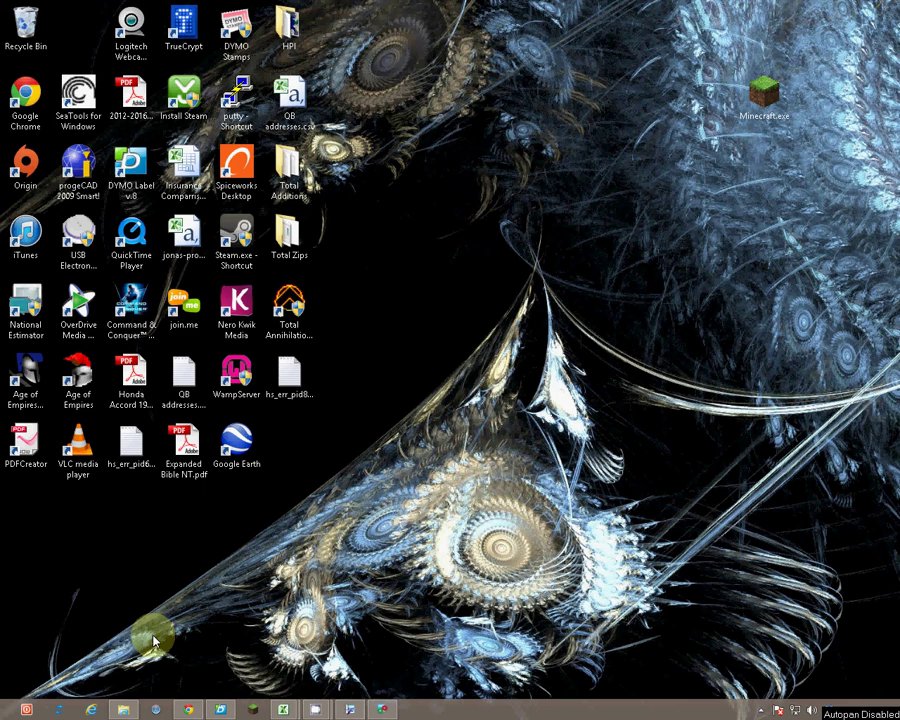
# Step: Search the Windows 8 Start screen for 'flex' to find FlexiSTARTER
pyautogui.press('super')
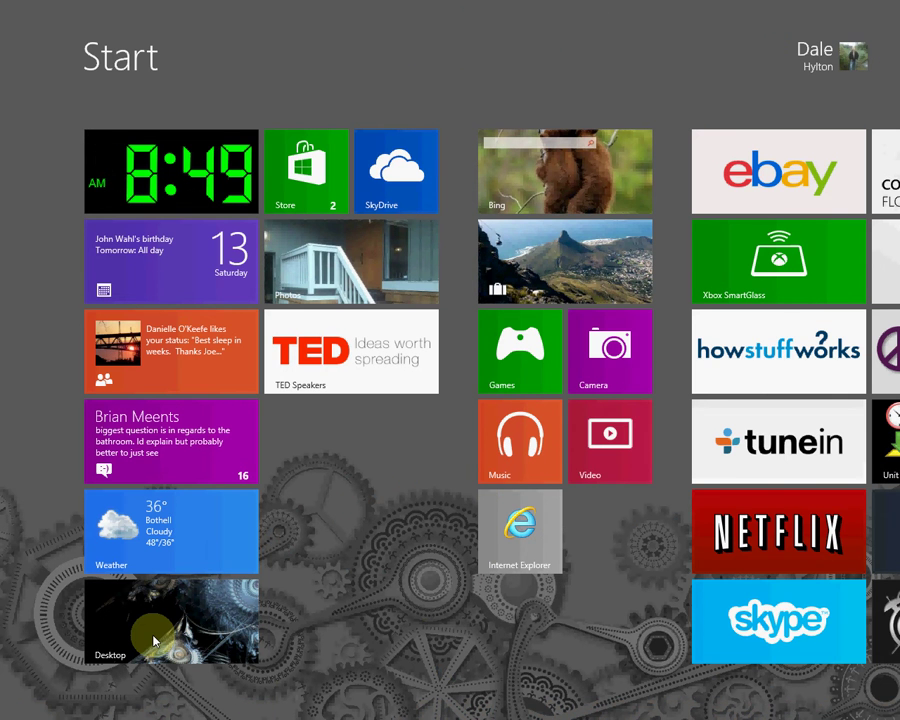
pyautogui.write('flexi')
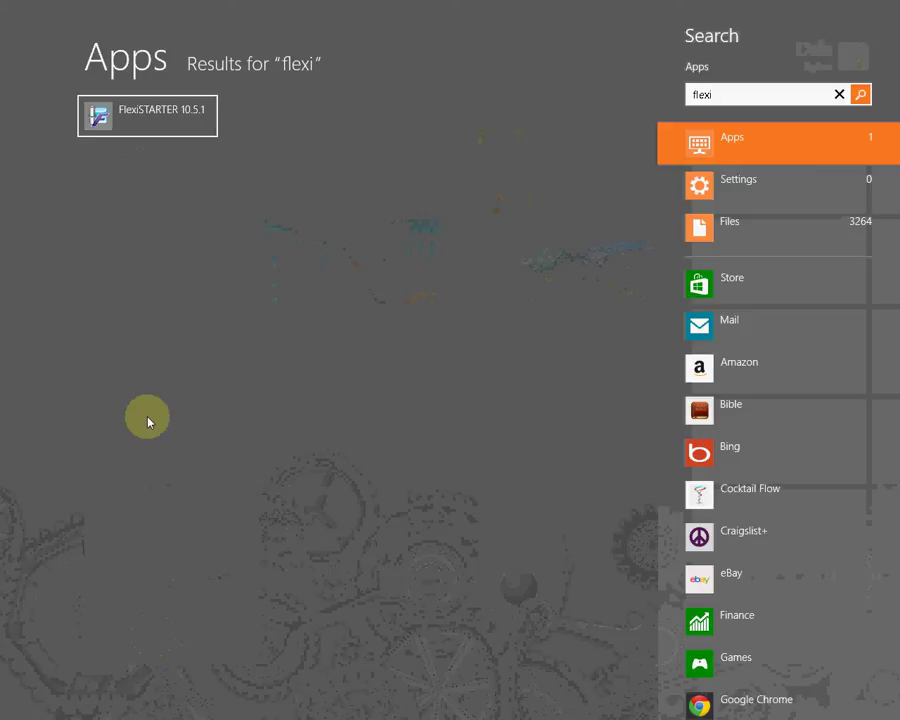
# Step: Launch FlexiSTARTER and open the recent file Single Color Starter.fs
pyautogui.click(143, 128)
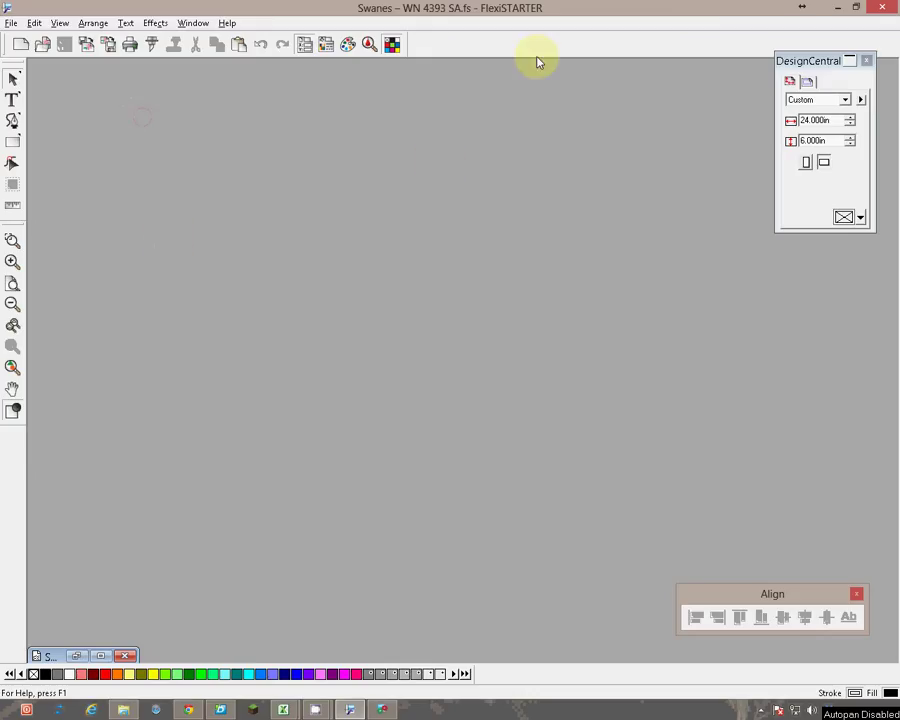
pyautogui.click(10, 24)
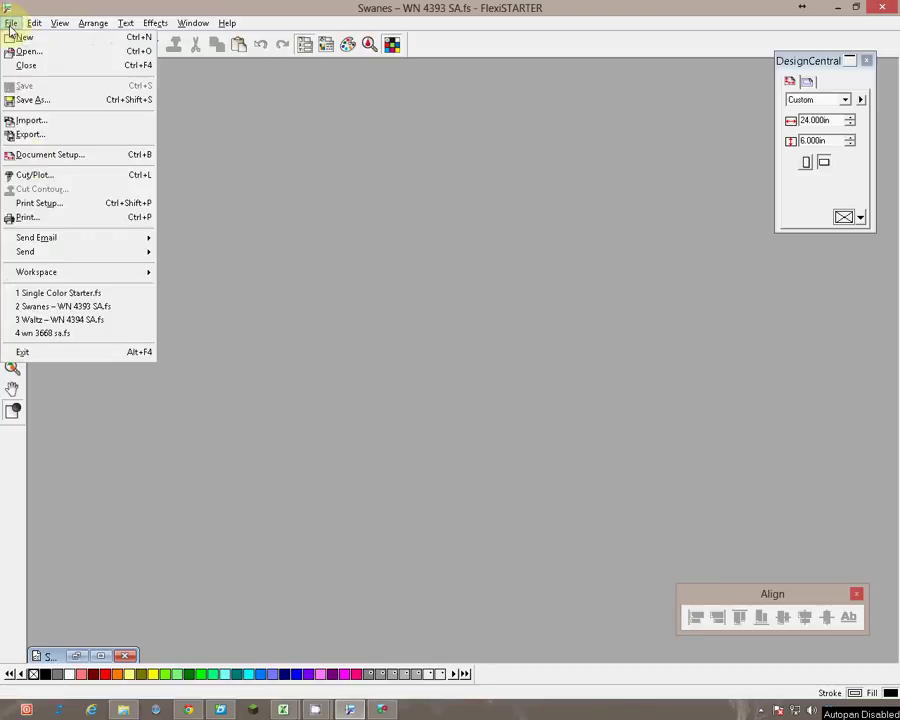
pyautogui.click(36, 294)
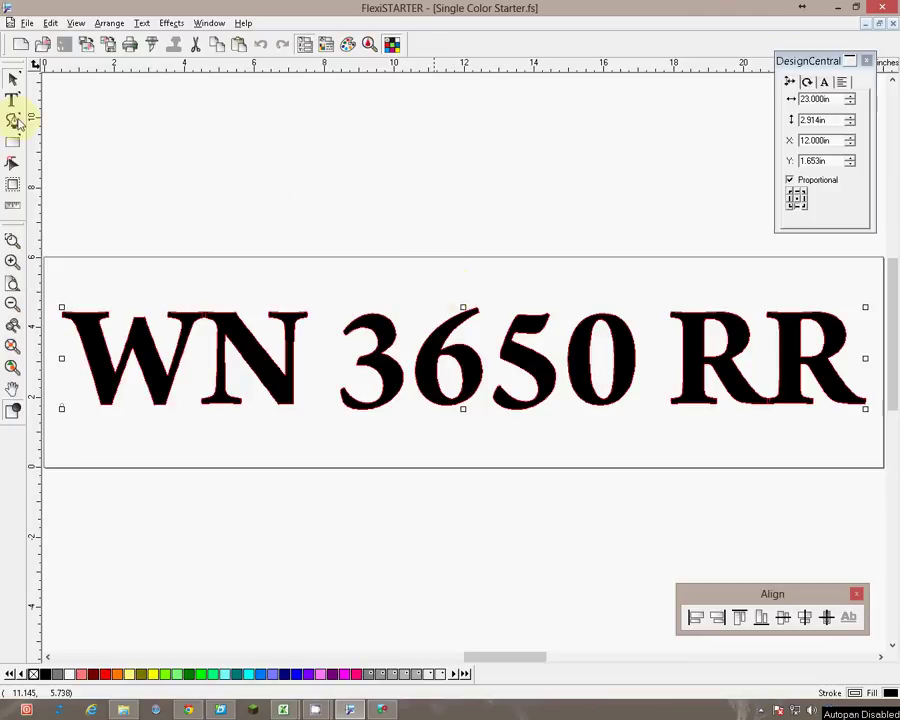
# Step: Edit the sign lettering from 'WN 3650 RR' to 'WN 4395 SA'
pyautogui.click(113, 224)
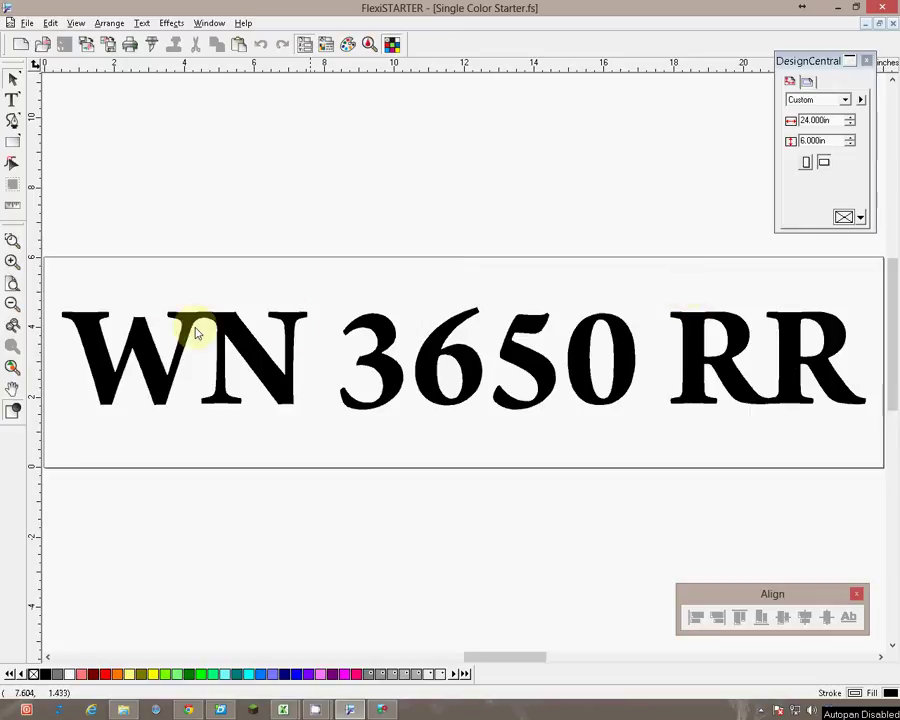
pyautogui.click(232, 330)
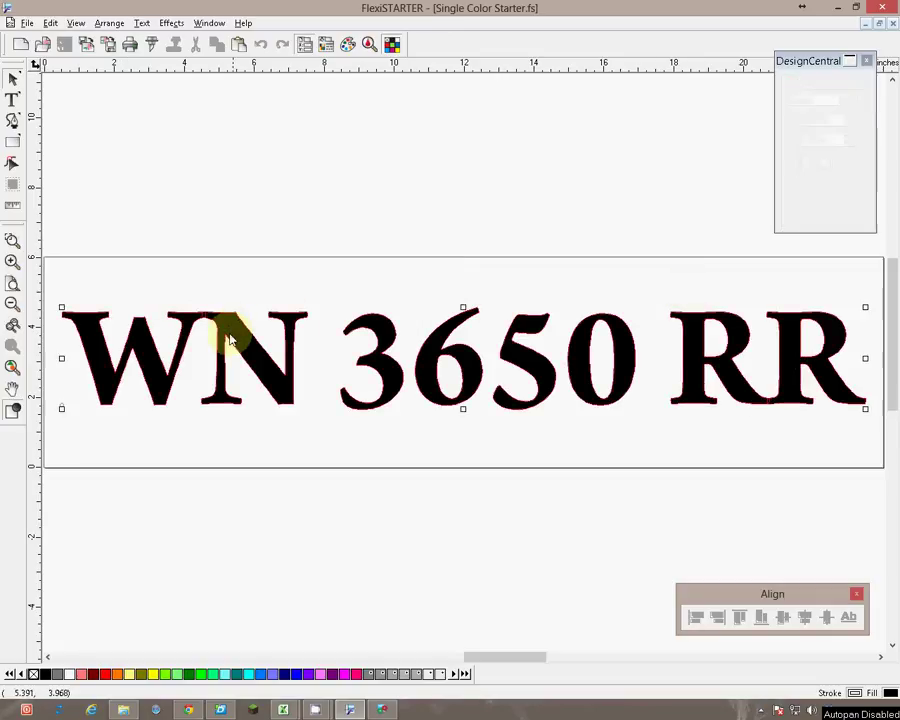
pyautogui.click(12, 100)
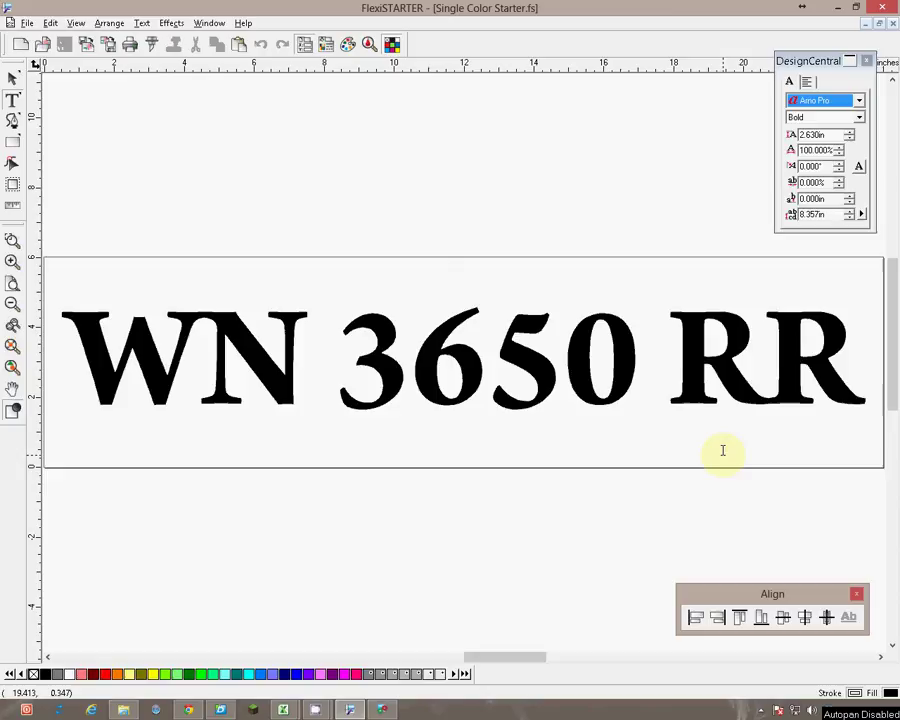
pyautogui.press('End')
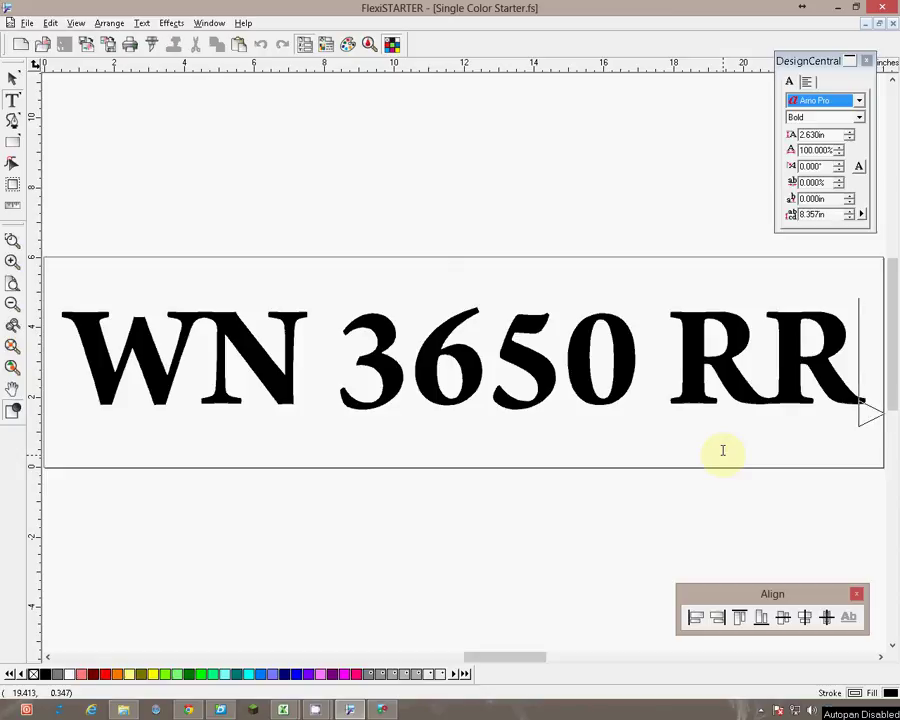
pyautogui.press('BackSpace')
pyautogui.press('BackSpace')
pyautogui.press('BackSpace')
pyautogui.press('BackSpace')
pyautogui.press('BackSpace')
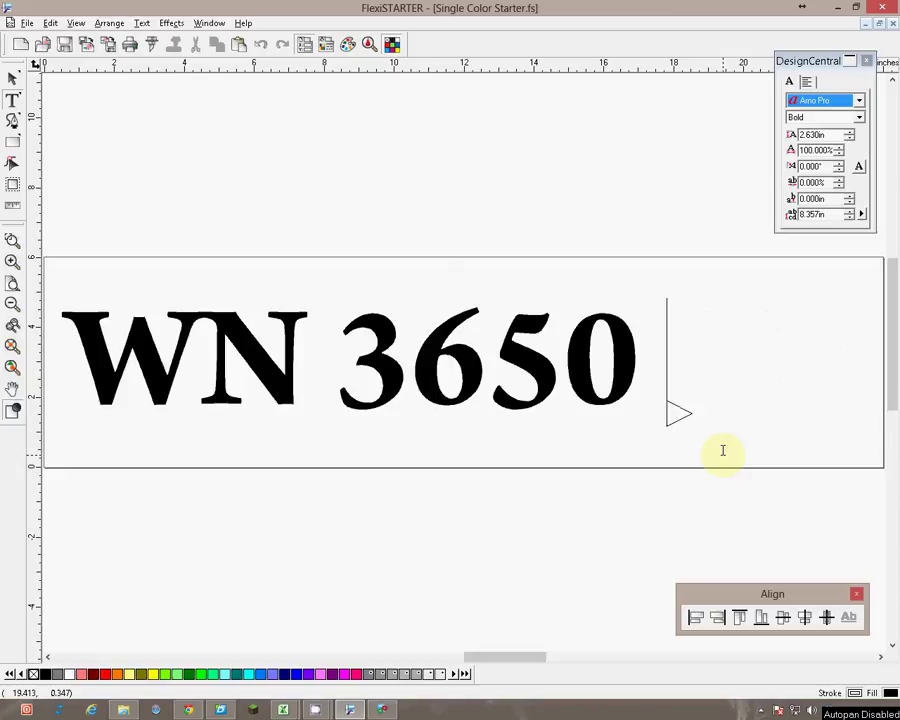
pyautogui.press('BackSpace')
pyautogui.press('BackSpace')
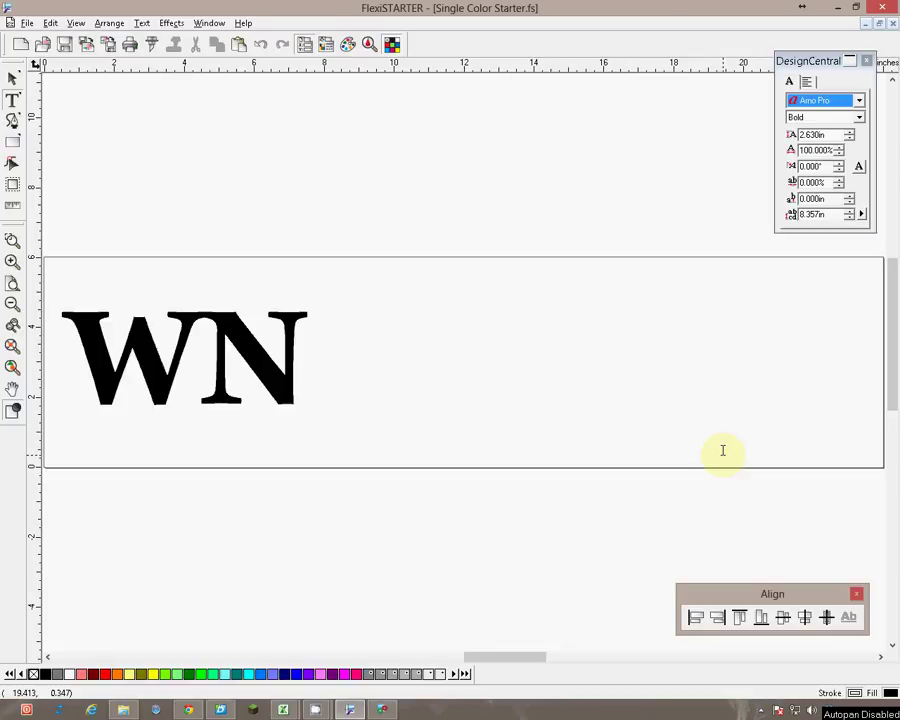
pyautogui.write('4395')
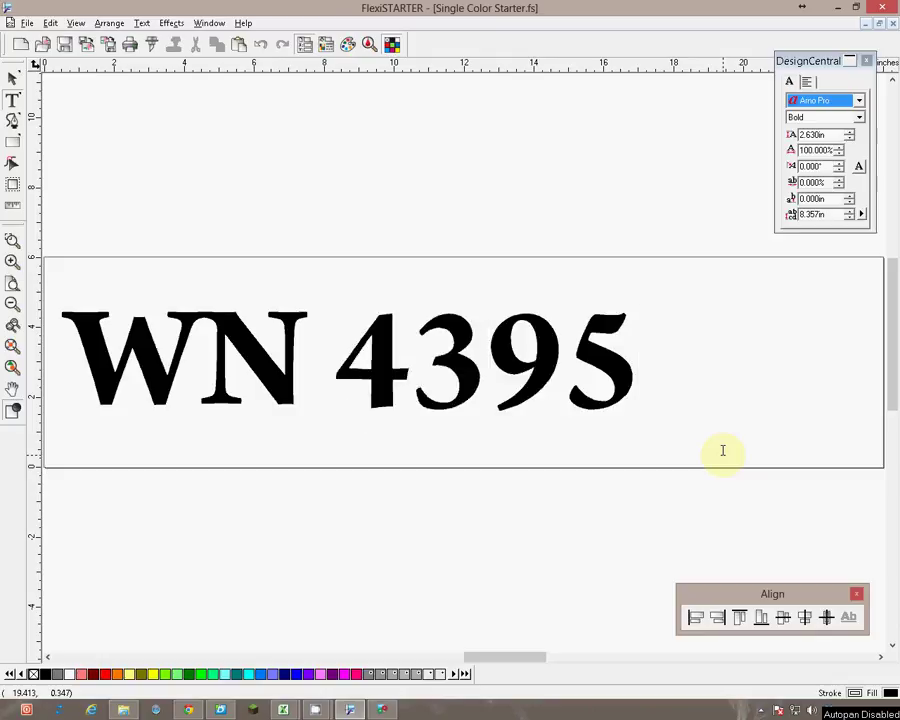
pyautogui.write(' SA')
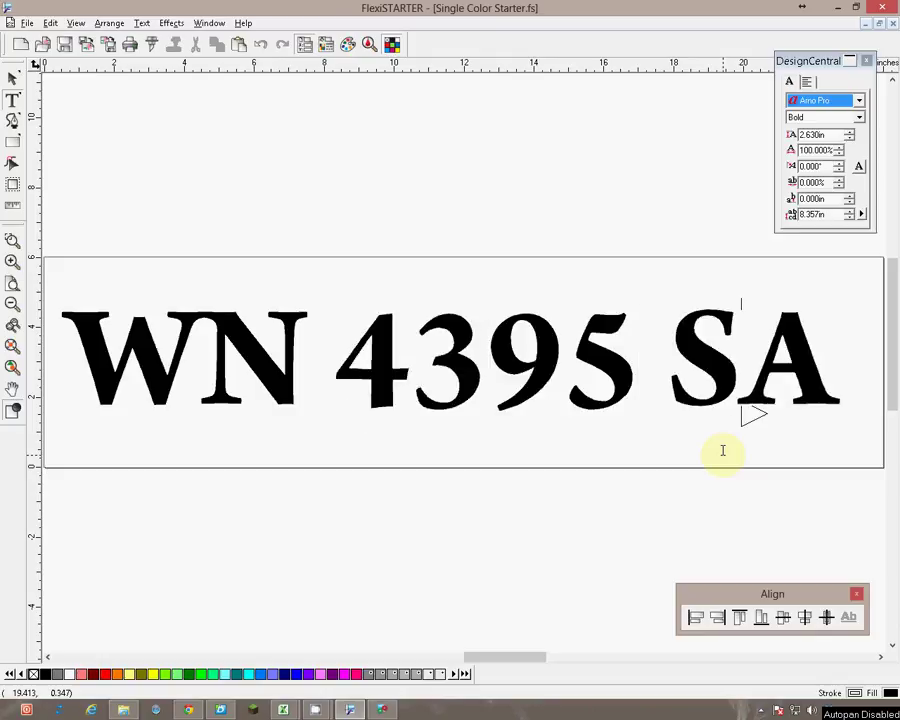
pyautogui.press('Escape')
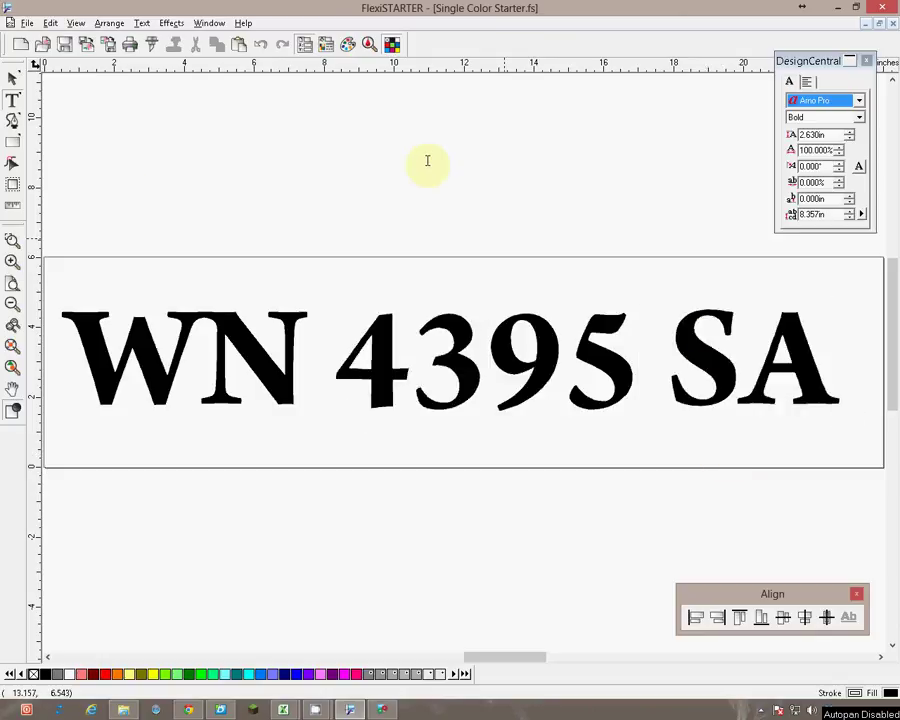
# Step: Fill the WN 4395 SA text dark blue and add a 0.130 in contour cut outline
pyautogui.click(12, 80)
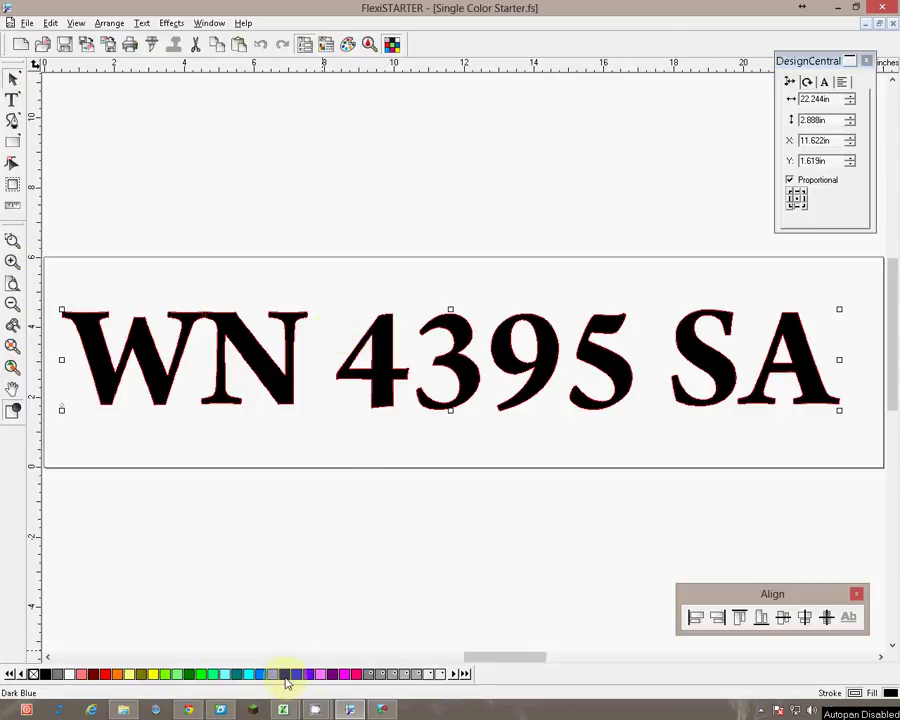
pyautogui.click(285, 675)
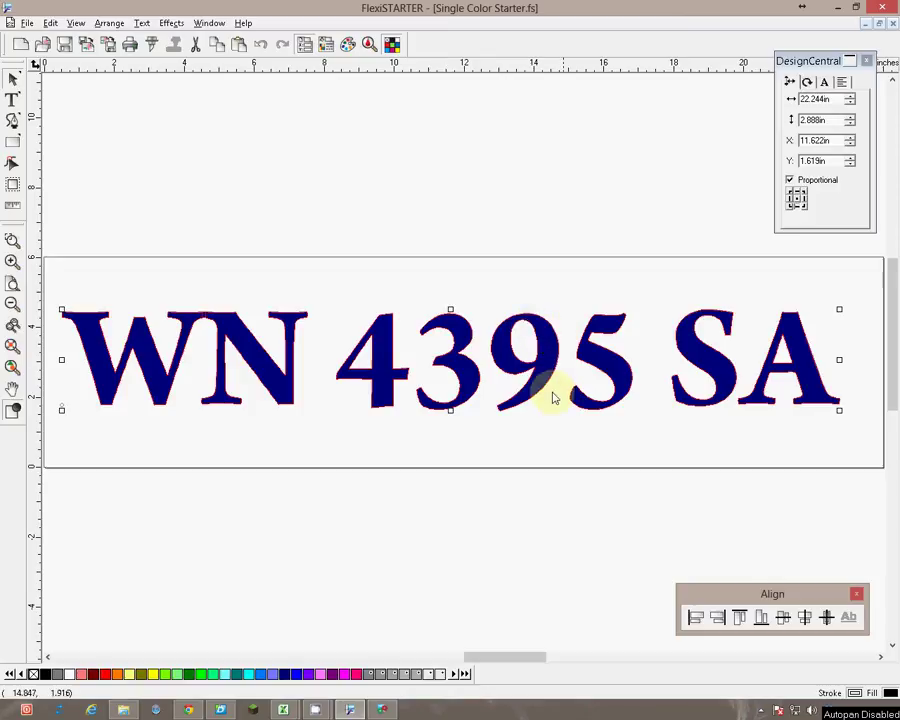
pyautogui.click(170, 24)
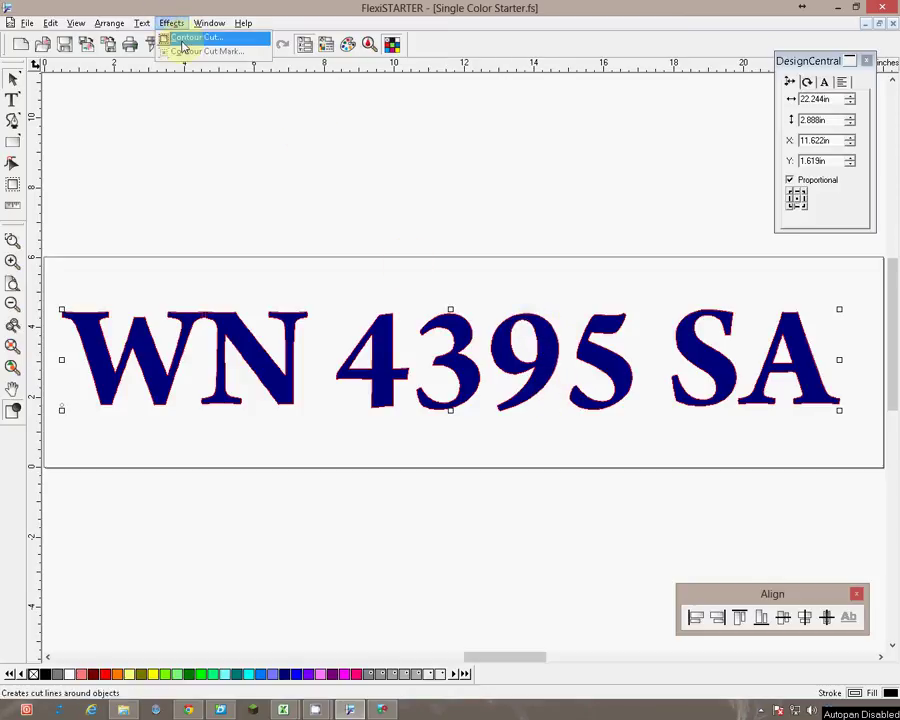
pyautogui.click(184, 37)
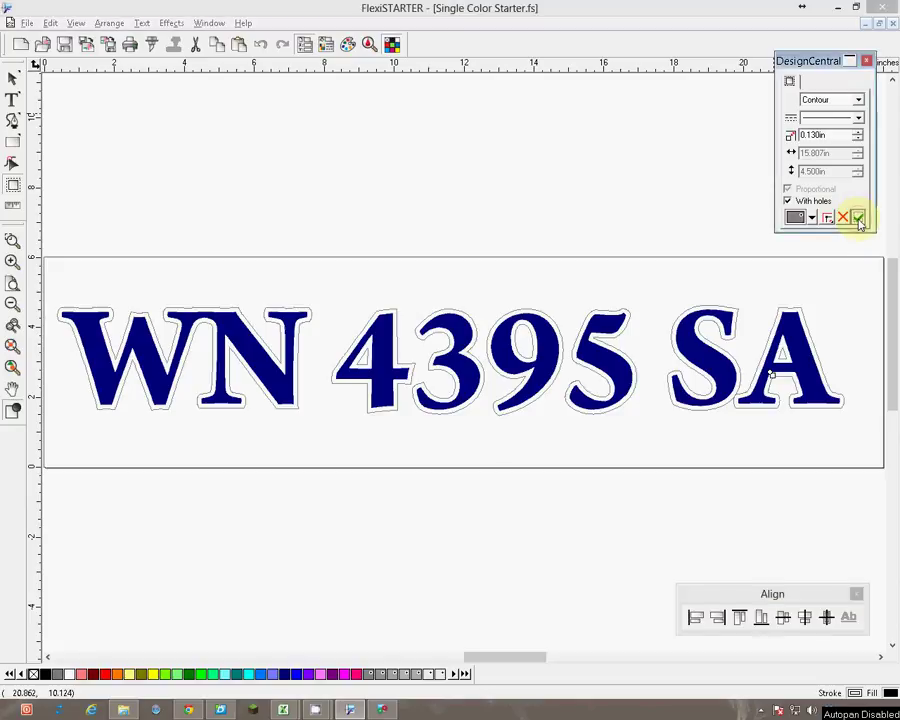
pyautogui.click(858, 218)
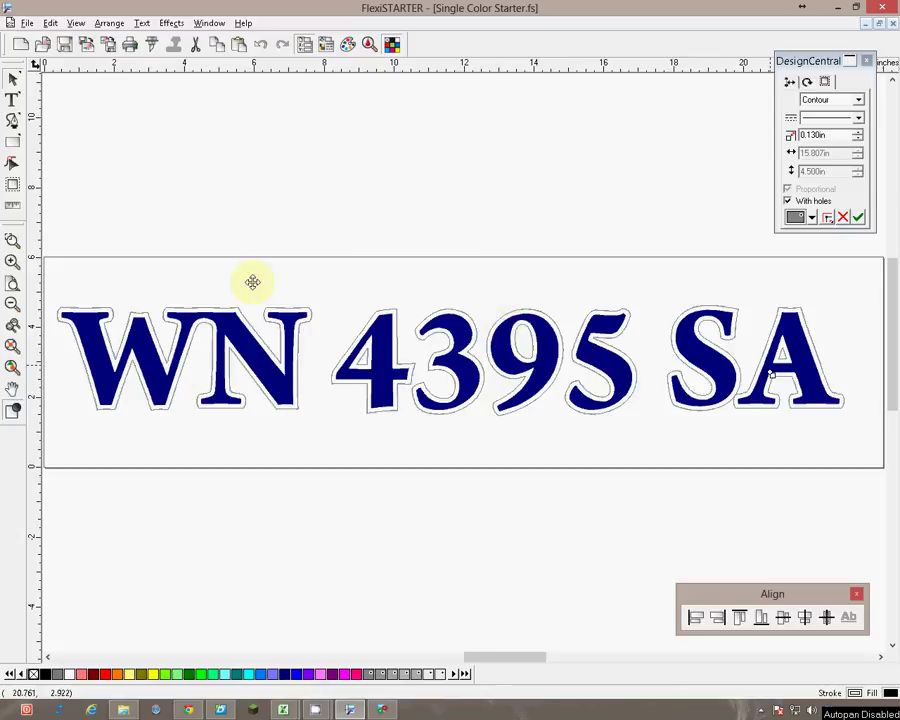
# Step: Convert the lettering to outlines and set its path direction to Automatic
pyautogui.click(140, 23)
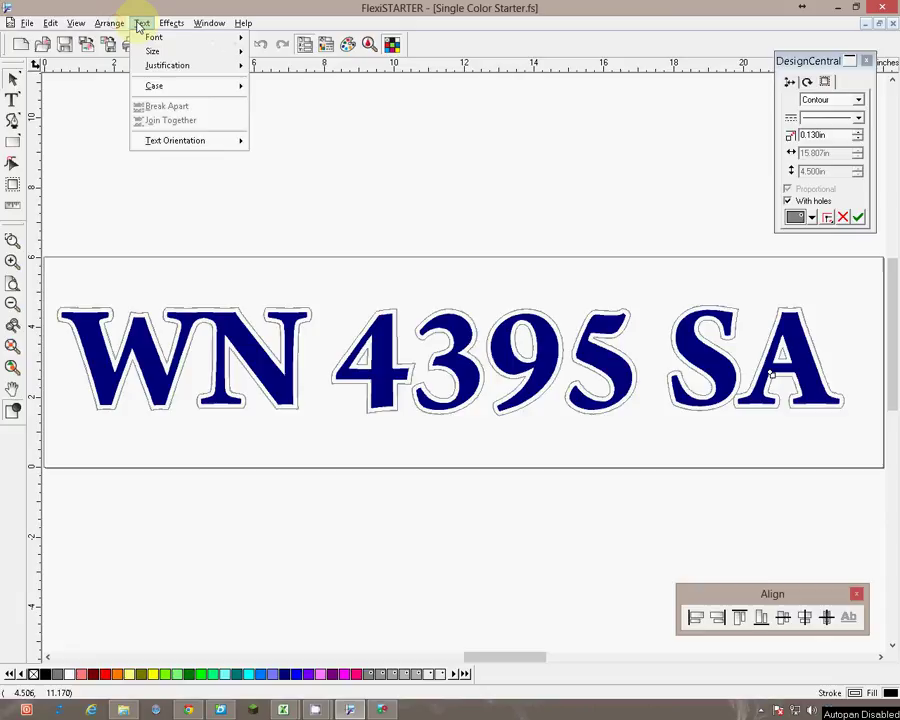
pyautogui.moveTo(108, 24)
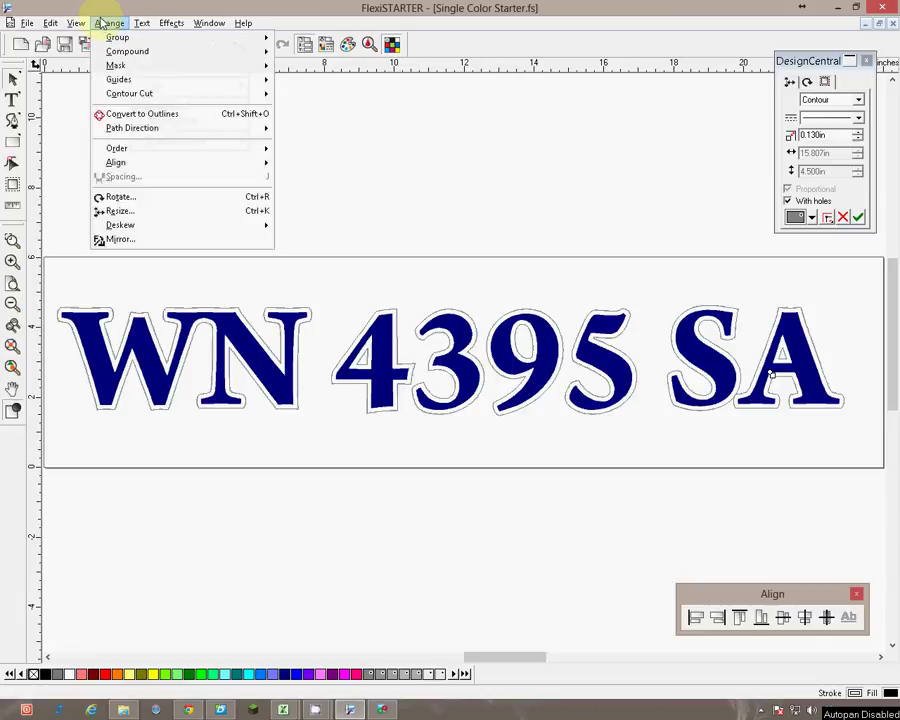
pyautogui.click(143, 116)
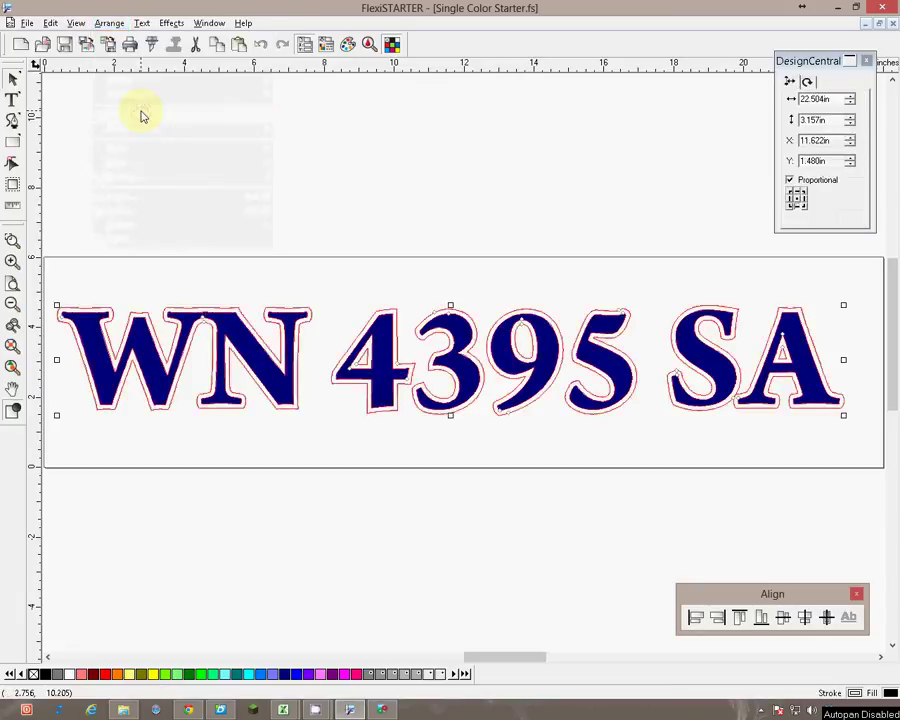
pyautogui.click(112, 23)
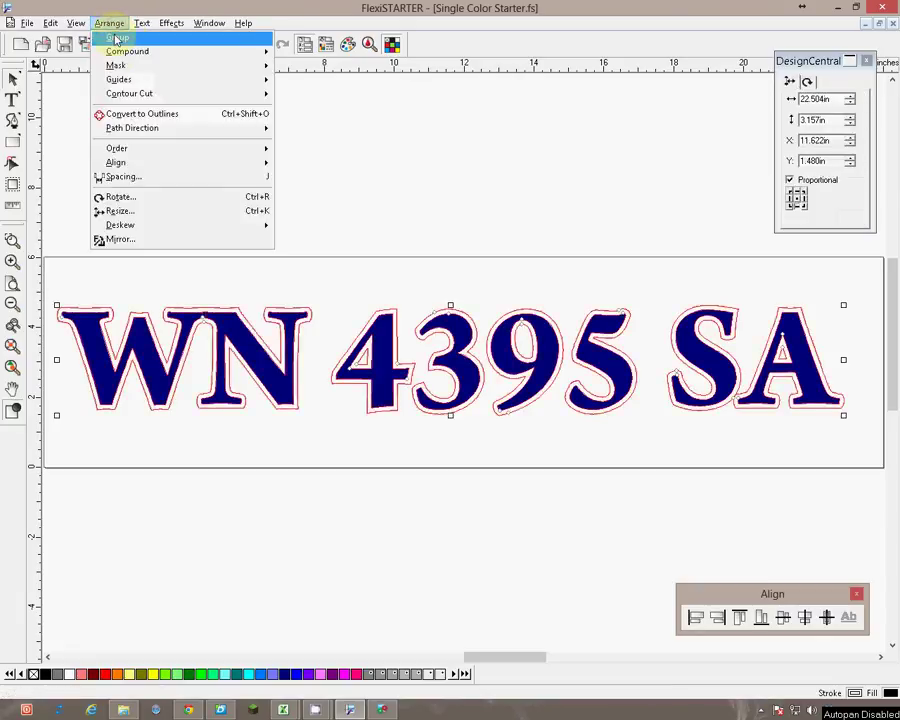
pyautogui.moveTo(137, 134)
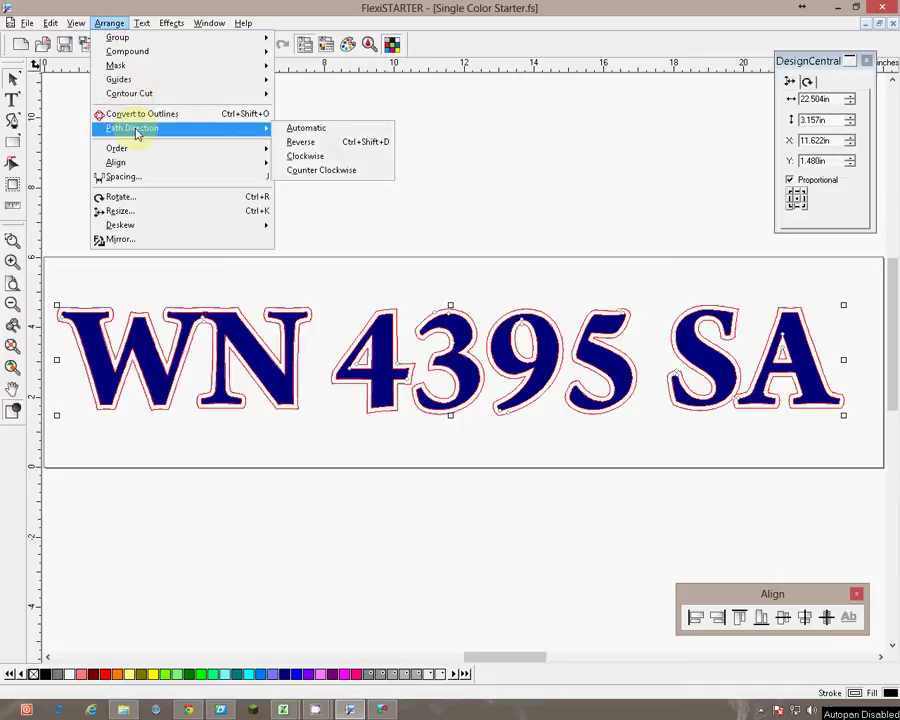
pyautogui.click(303, 128)
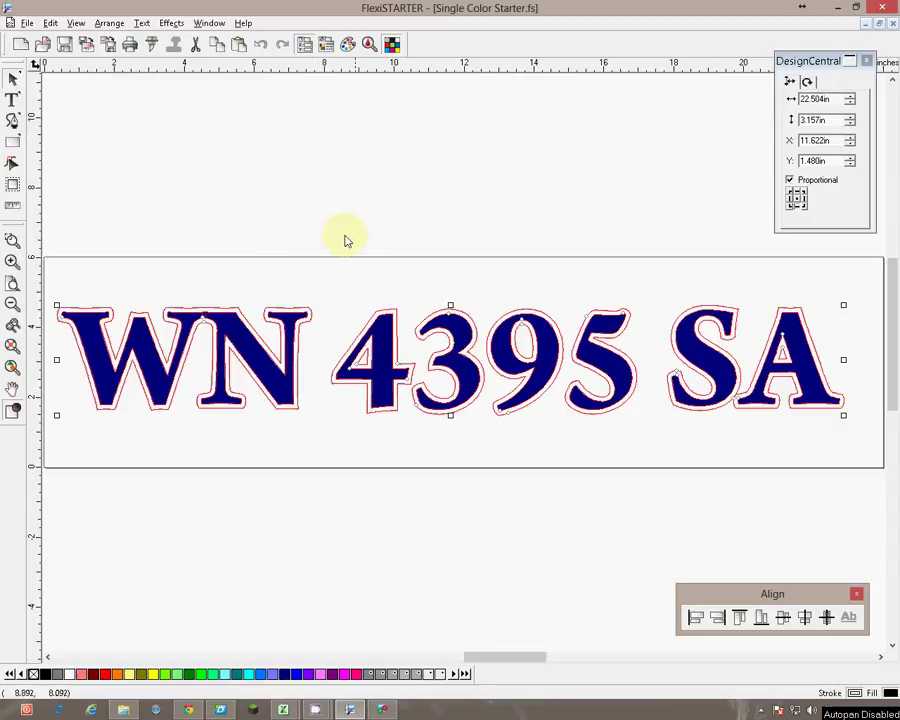
# Step: Save the design as a new .fs file named after the customer and WN 4395
pyautogui.click(350, 285)
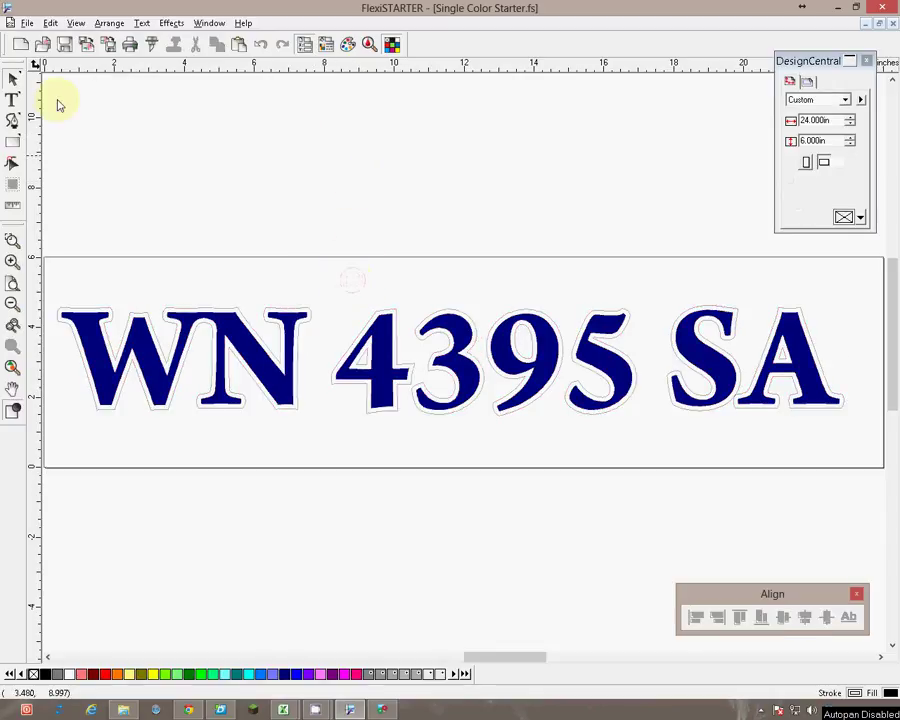
pyautogui.click(27, 24)
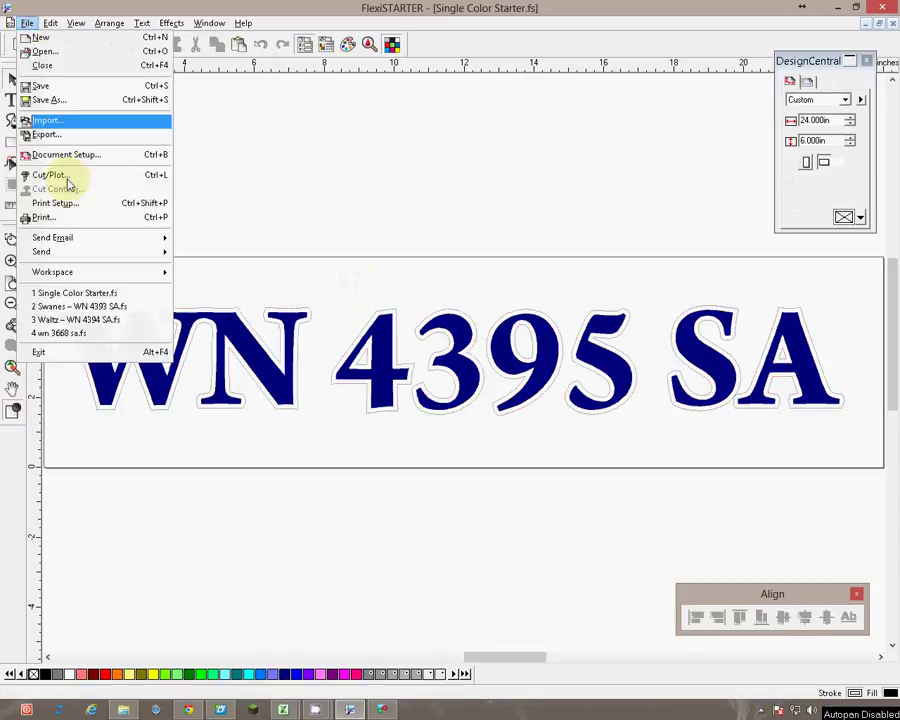
pyautogui.click(49, 101)
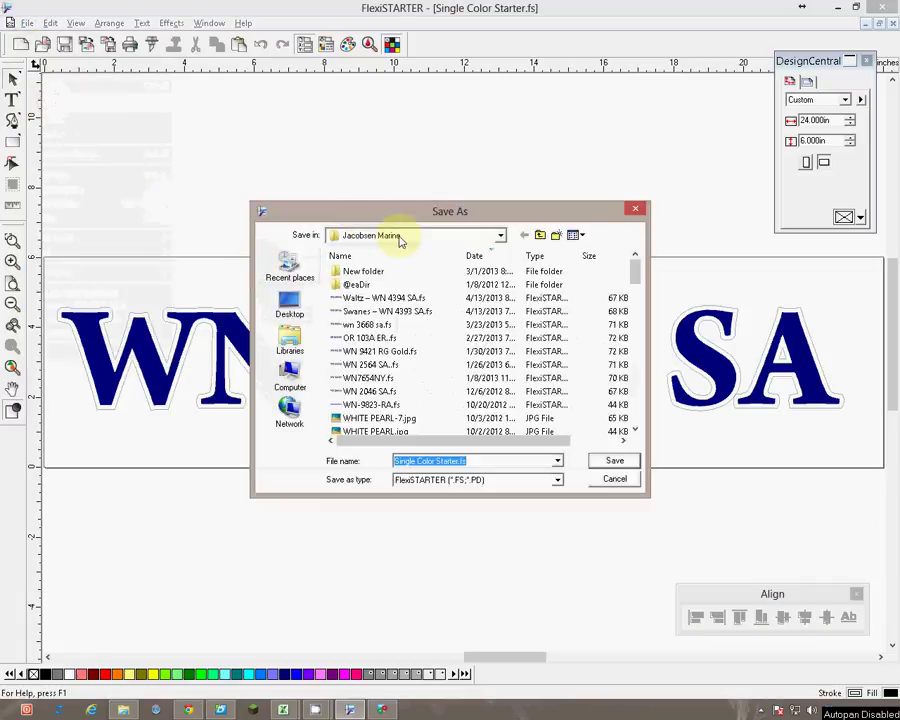
pyautogui.click(454, 461)
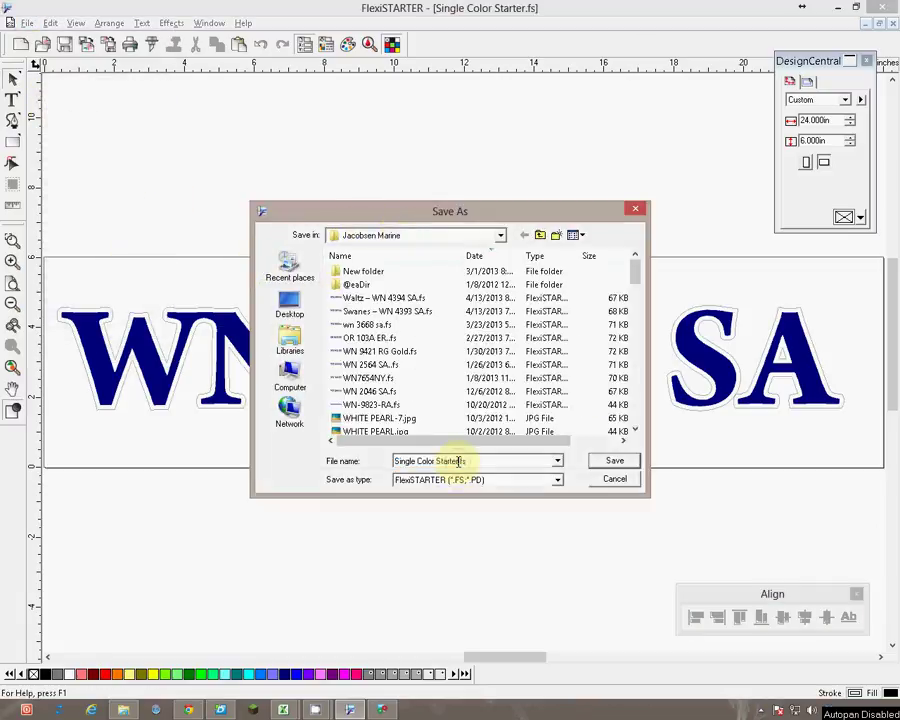
pyautogui.hotkey('shift', 'Home')
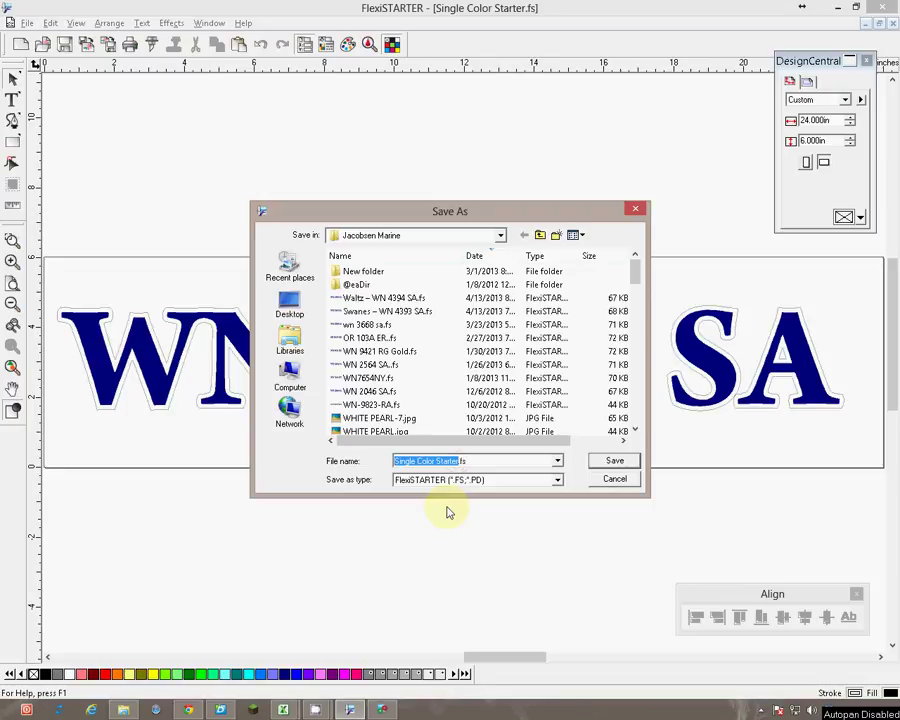
pyautogui.write('Norberg - WN 4395')
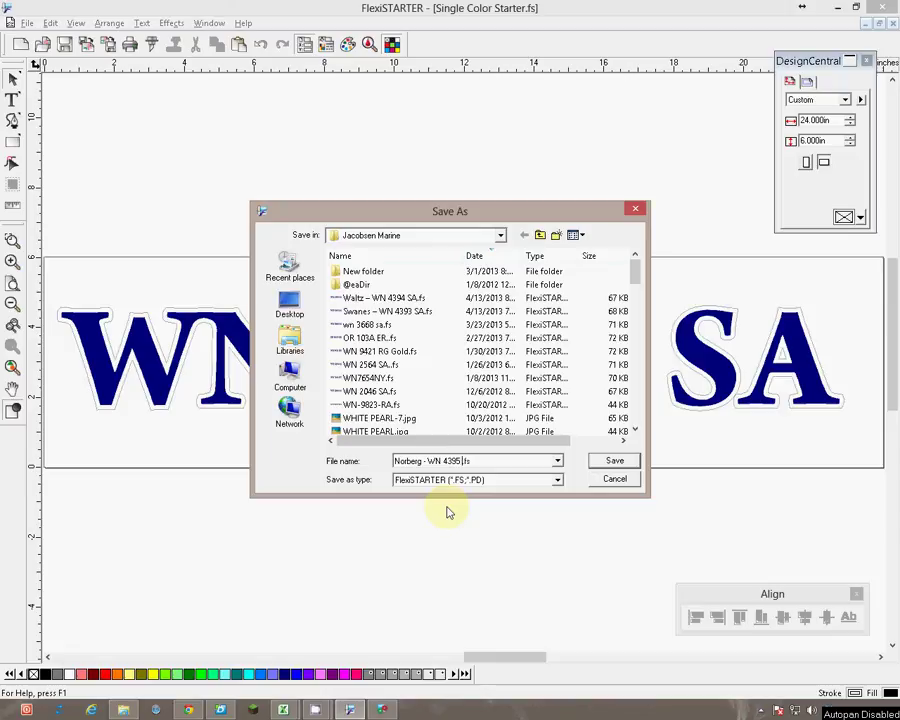
pyautogui.press('Return')
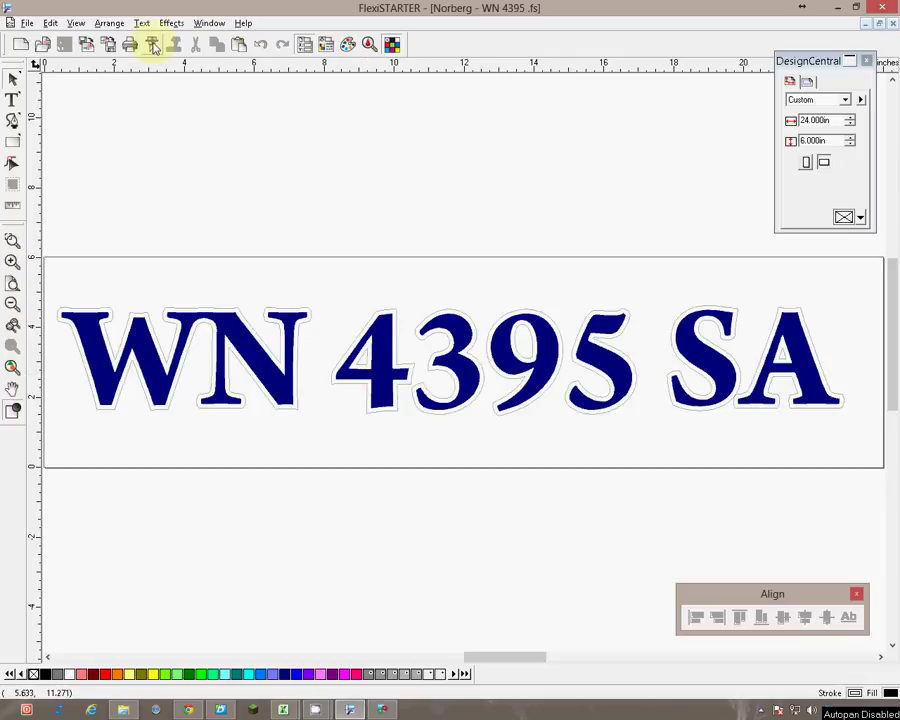
# Step: Select all the lettering and scale it proportionally to 23 in wide by 3.226 in high
pyautogui.click(388, 355)
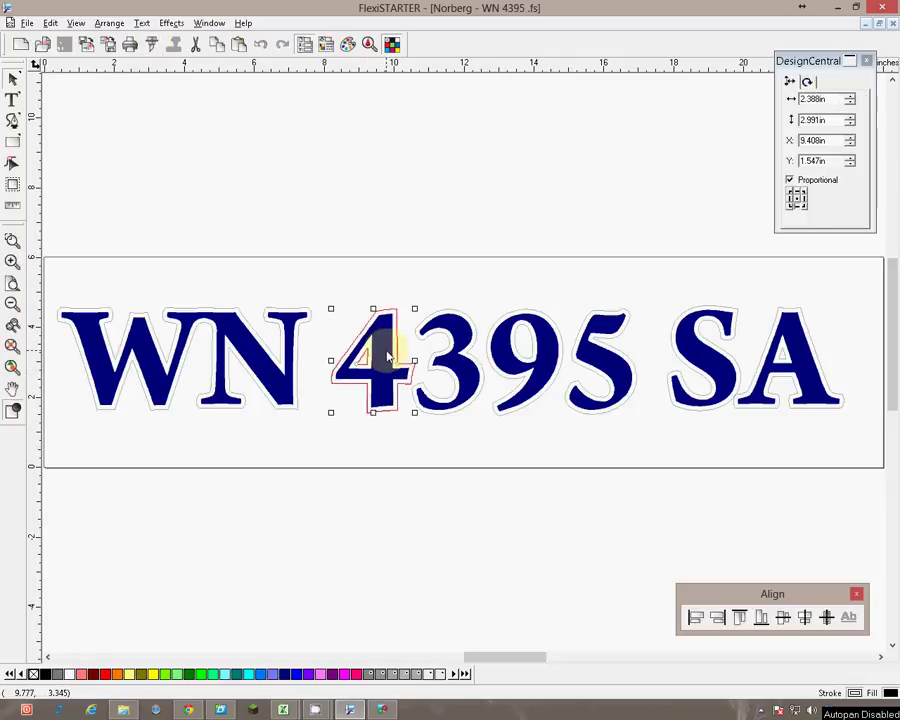
pyautogui.click(162, 220)
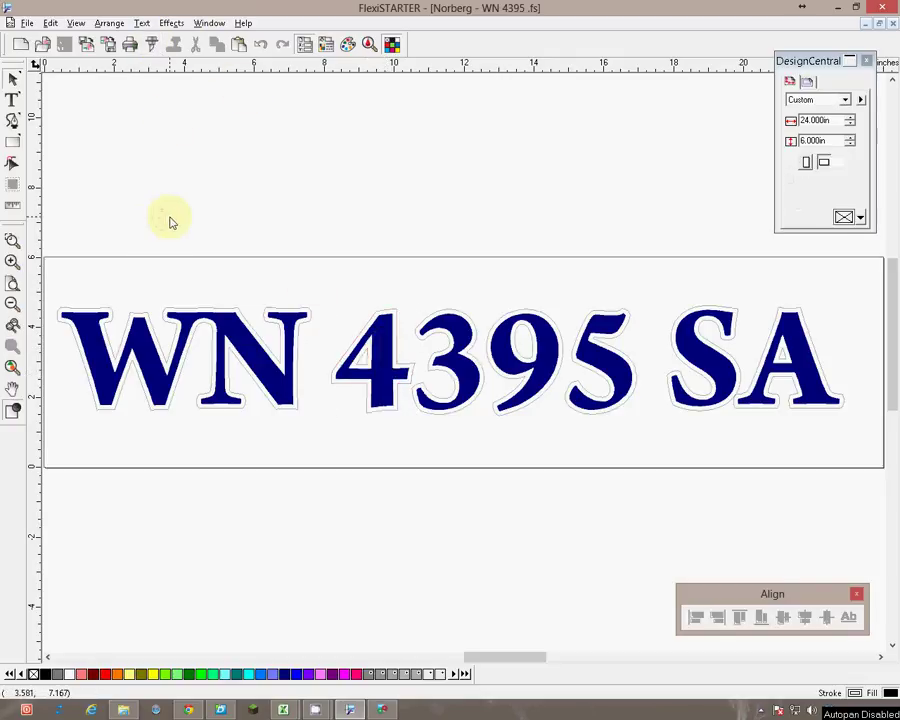
pyautogui.hotkey('ctrl', 'a')
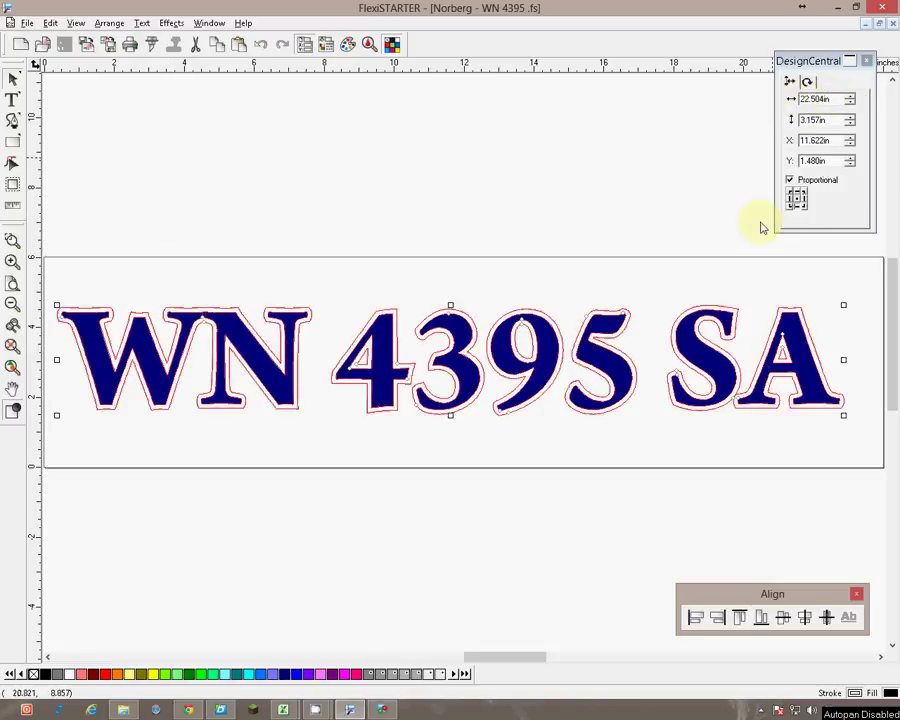
pyautogui.doubleClick(831, 98)
pyautogui.moveTo(844, 98); pyautogui.dragTo(714, 99)
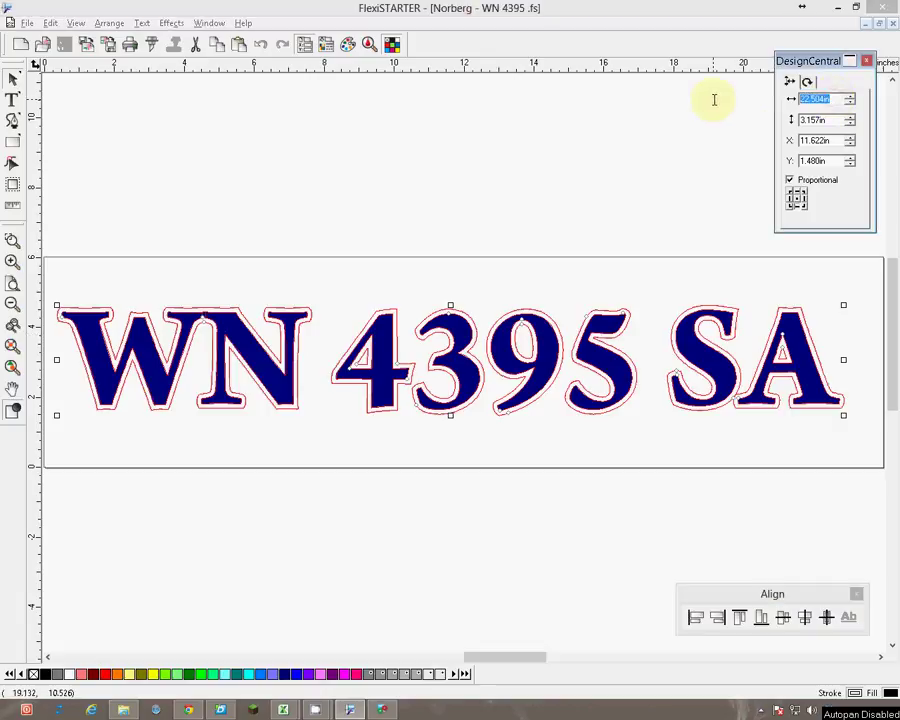
pyautogui.press('Return')
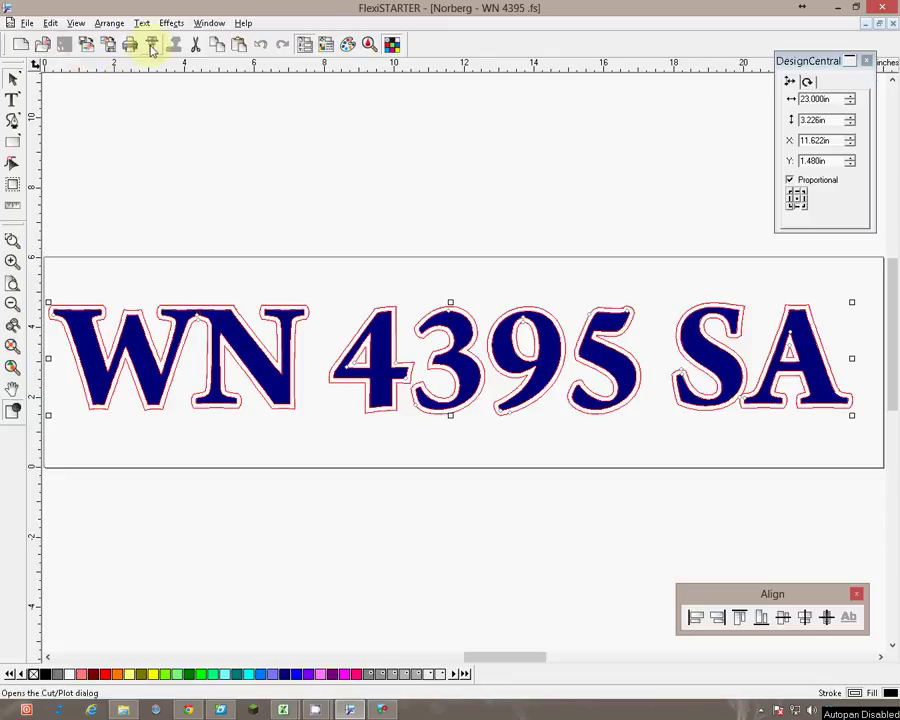
# Step: Open Cut/Plot with panels reset and rotate the two-copy job horizontally, 23.2 in wide
pyautogui.click(153, 46)
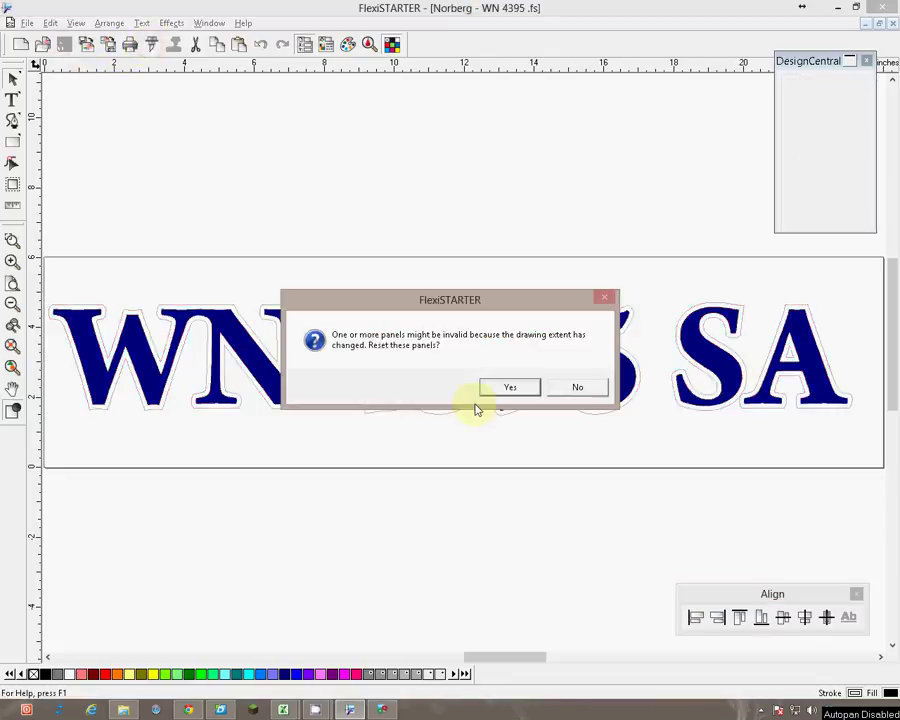
pyautogui.click(509, 387)
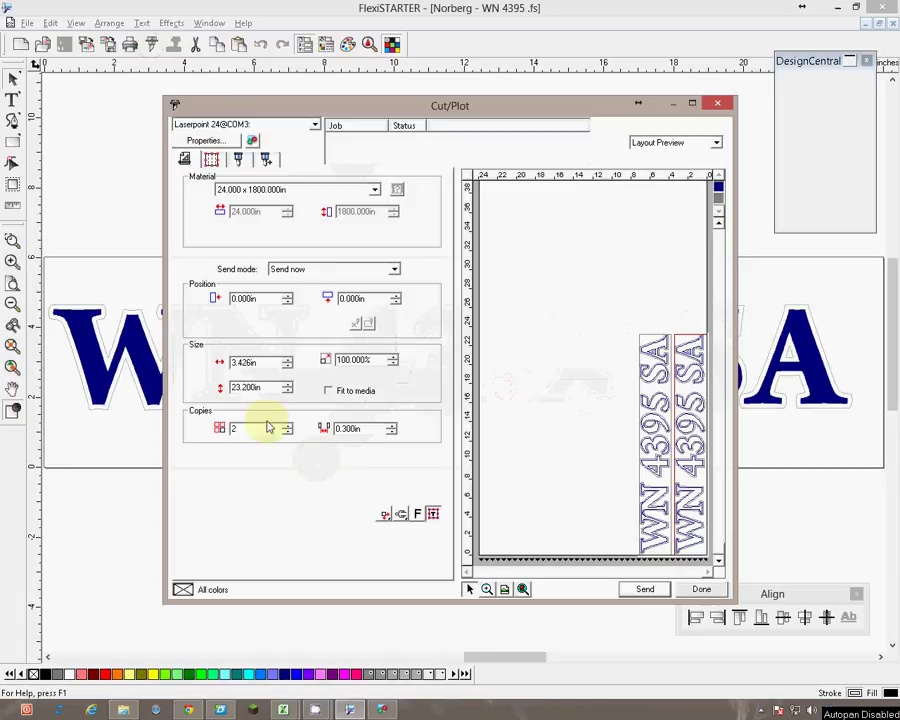
pyautogui.click(400, 515)
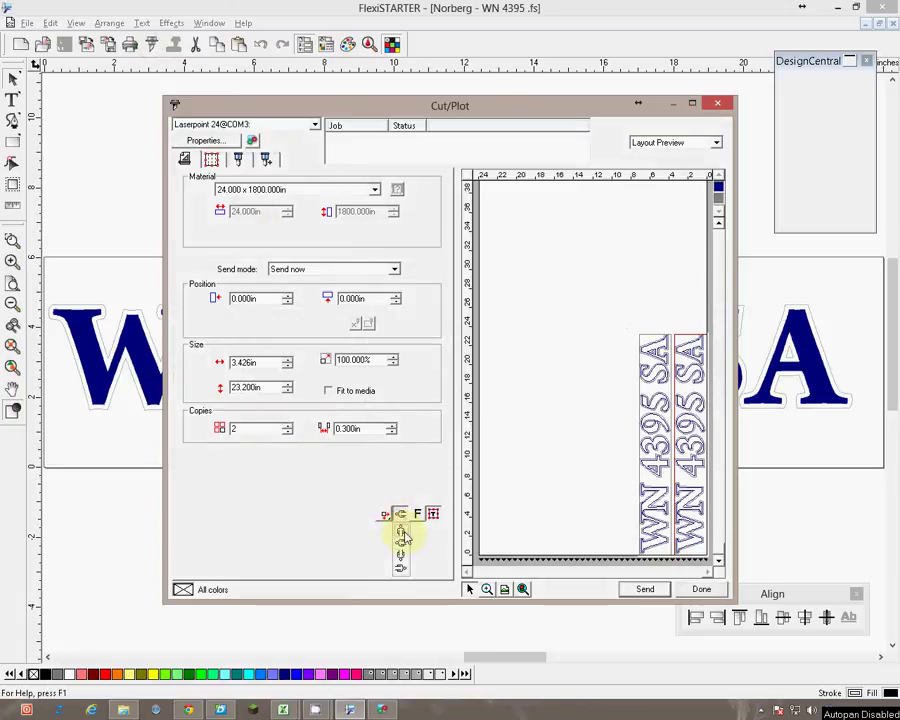
pyautogui.click(401, 541)
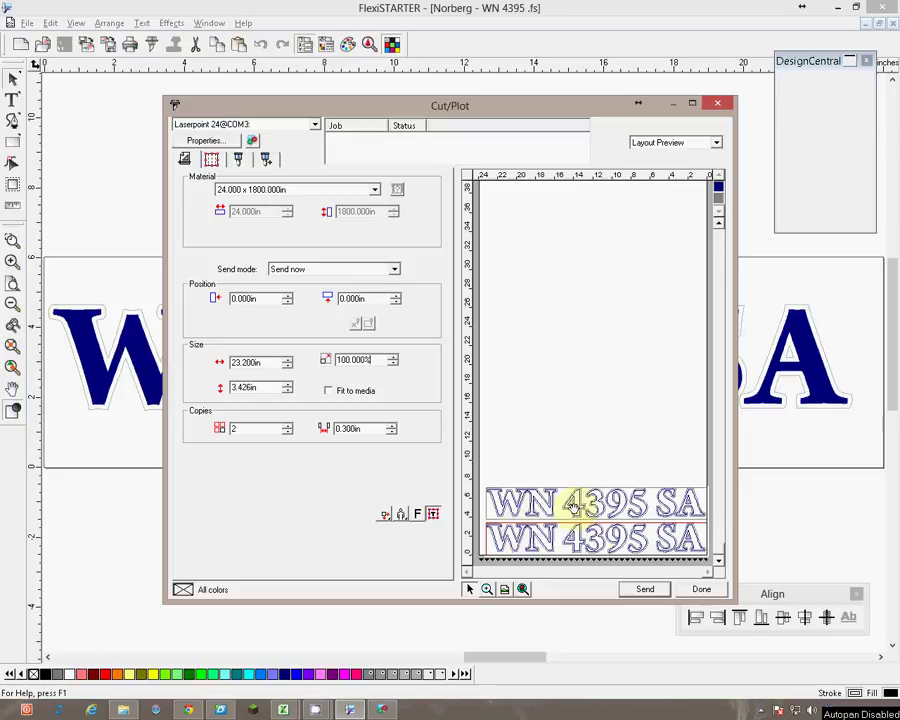
# Step: In the weeding options, turn off Send all colors and preview the CutContour and Dark Blue layers
pyautogui.click(238, 160)
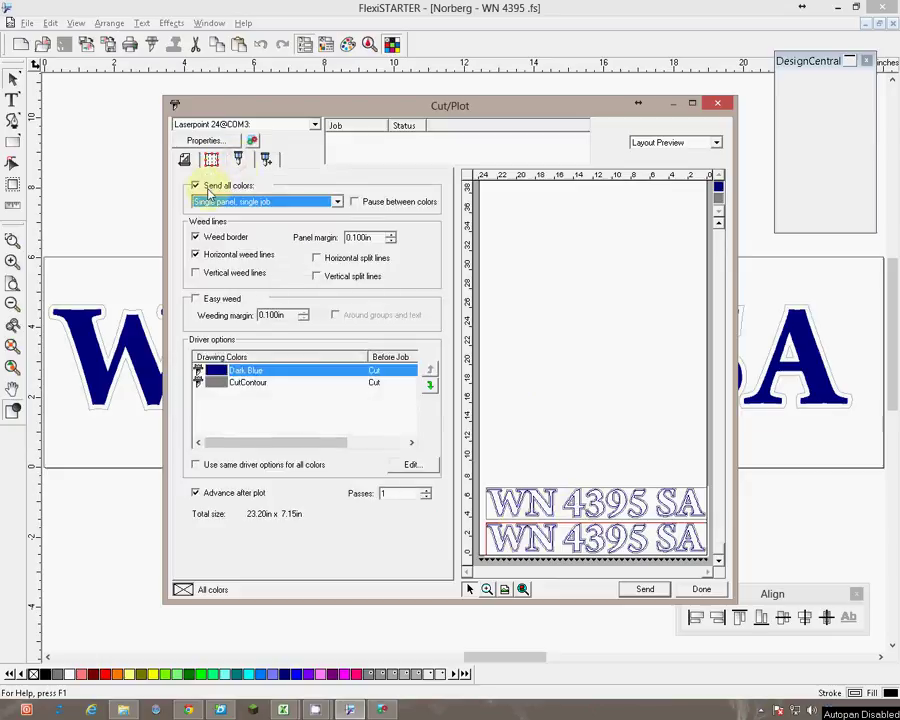
pyautogui.click(197, 187)
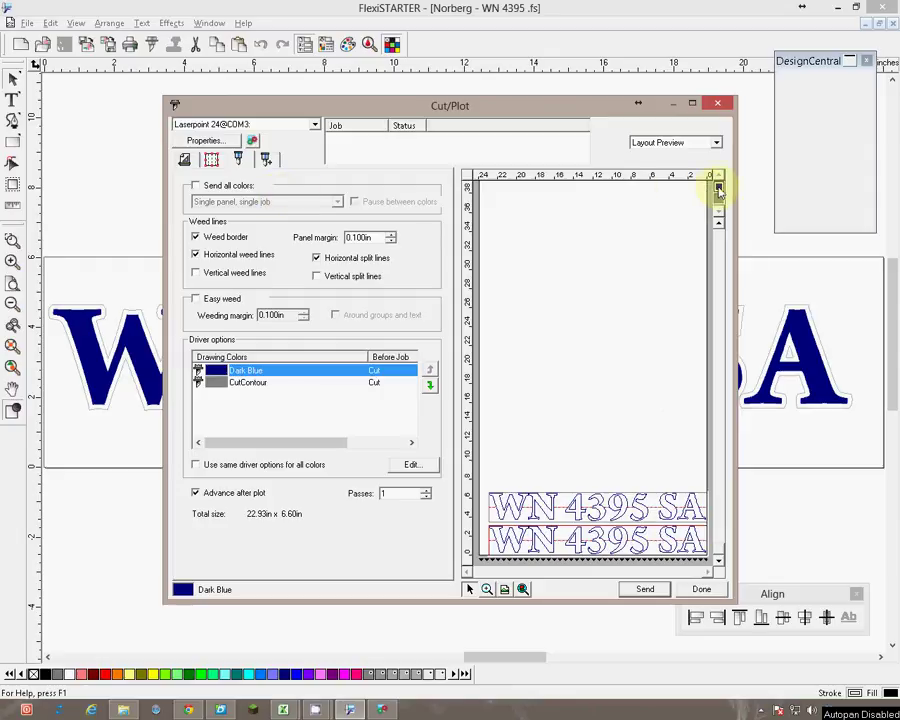
pyautogui.press('Down')
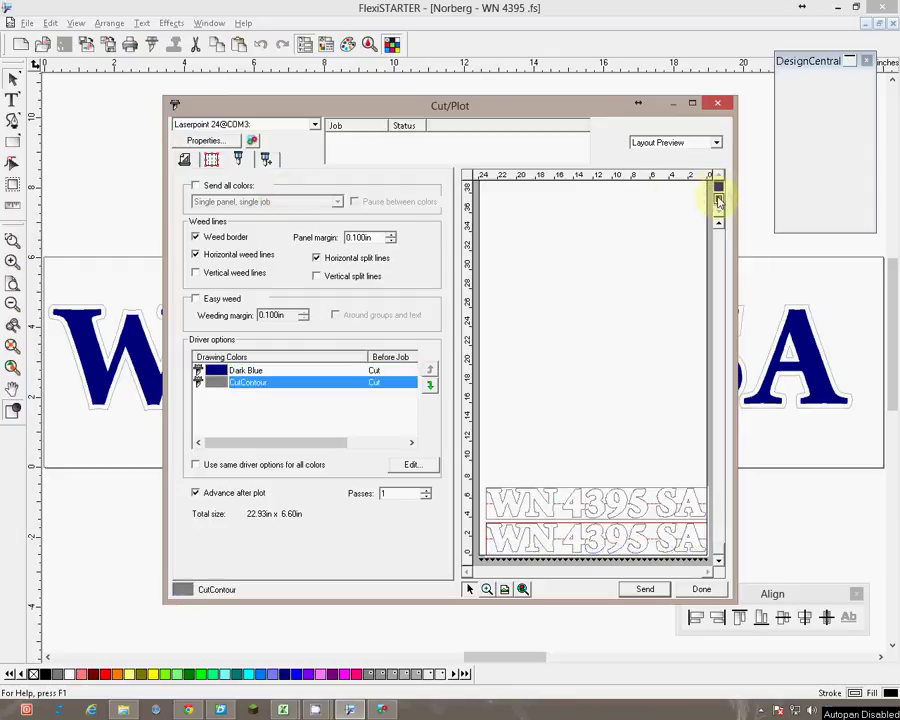
pyautogui.press('Up')
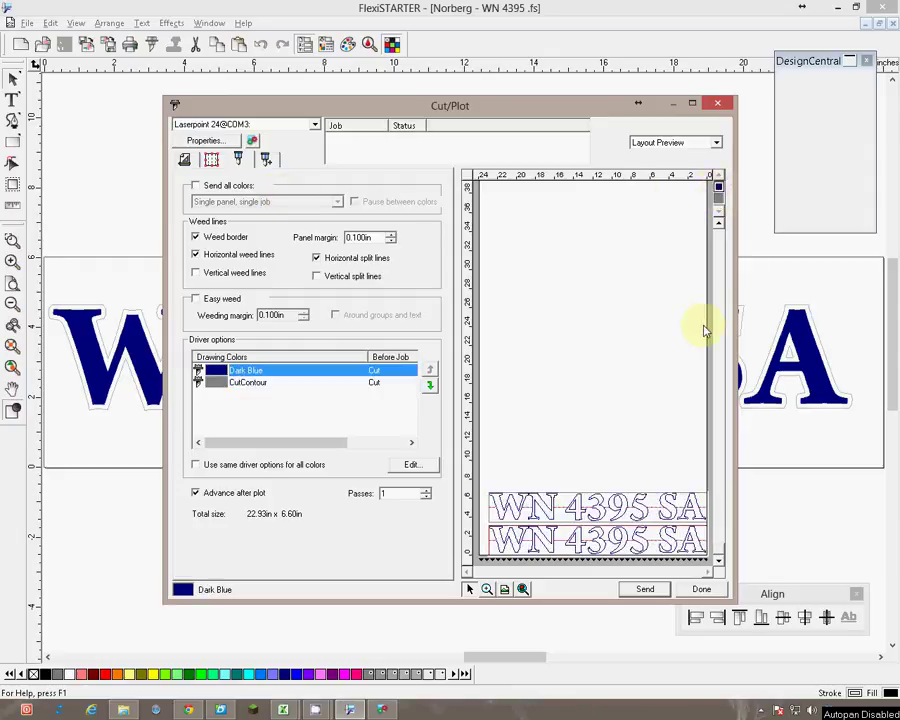